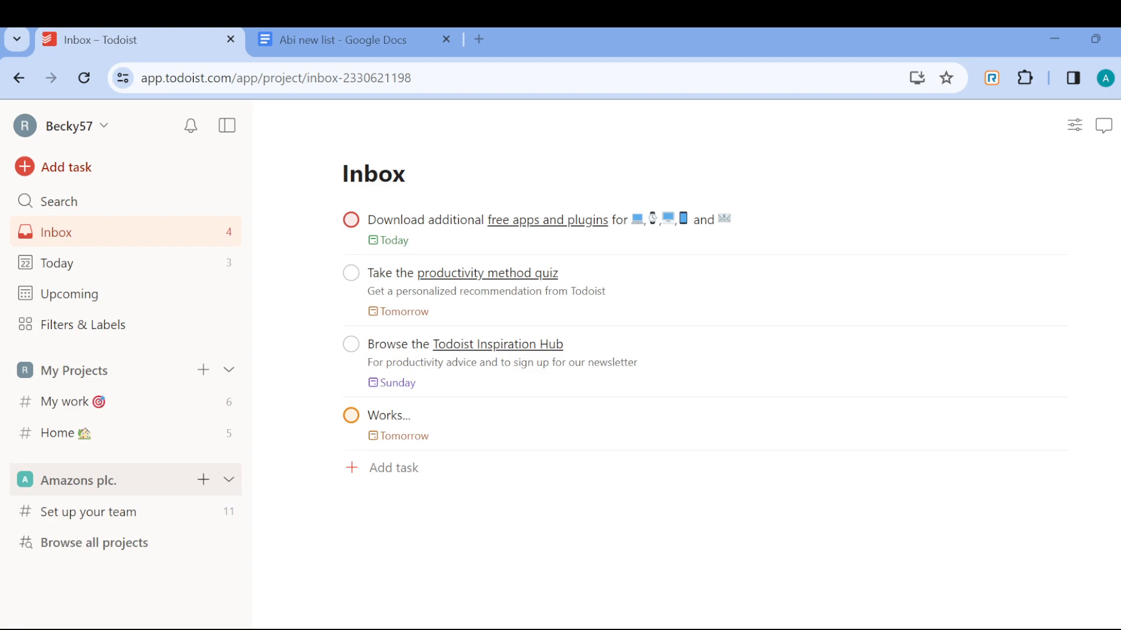
- Go to the Amazons plc. workspace page from the sidebar to see its 'Set up your team' project
{"action": "left_click", "coordinate": [203, 480]}
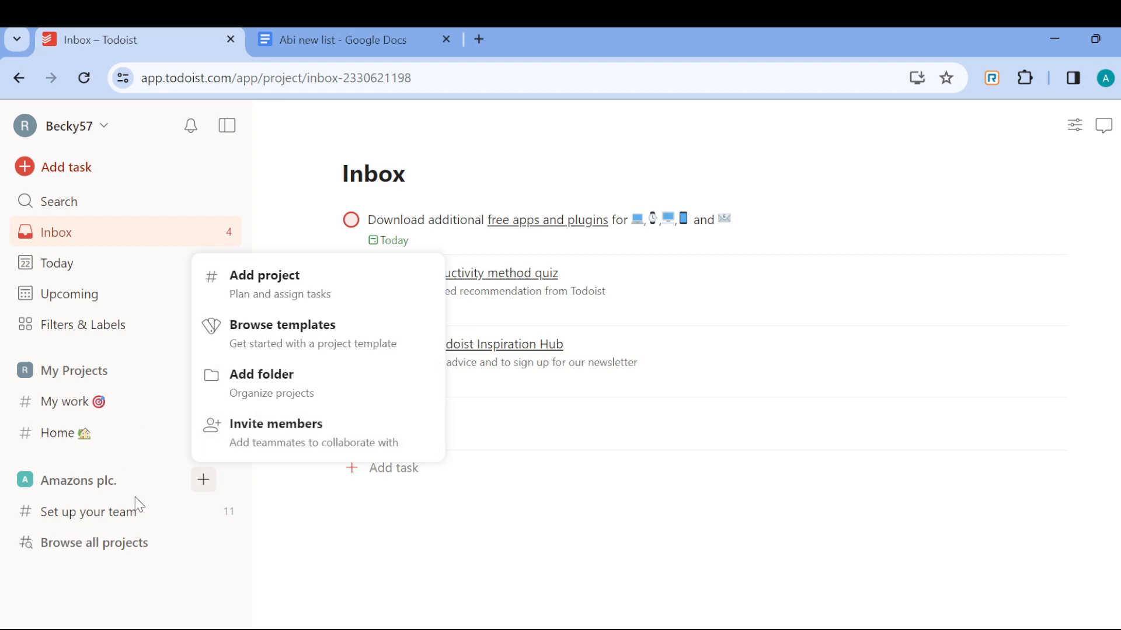
{"action": "left_click", "coordinate": [106, 482]}
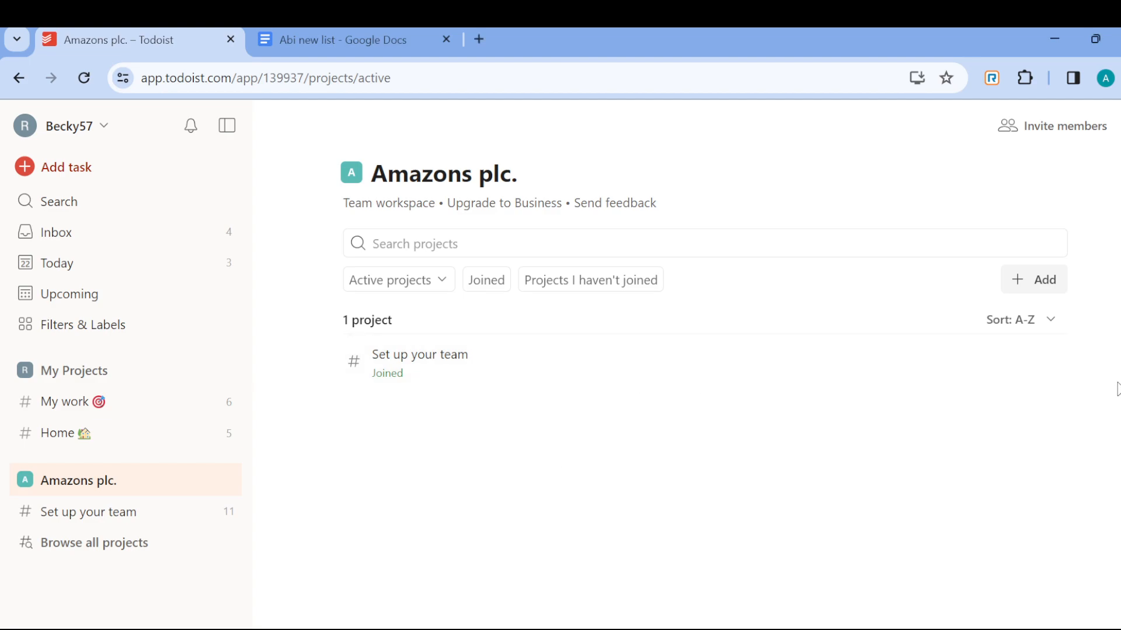
- Create a project named 'Video production' in Amazons plc. with Full access for the workspace
{"action": "left_click", "coordinate": [1024, 289]}
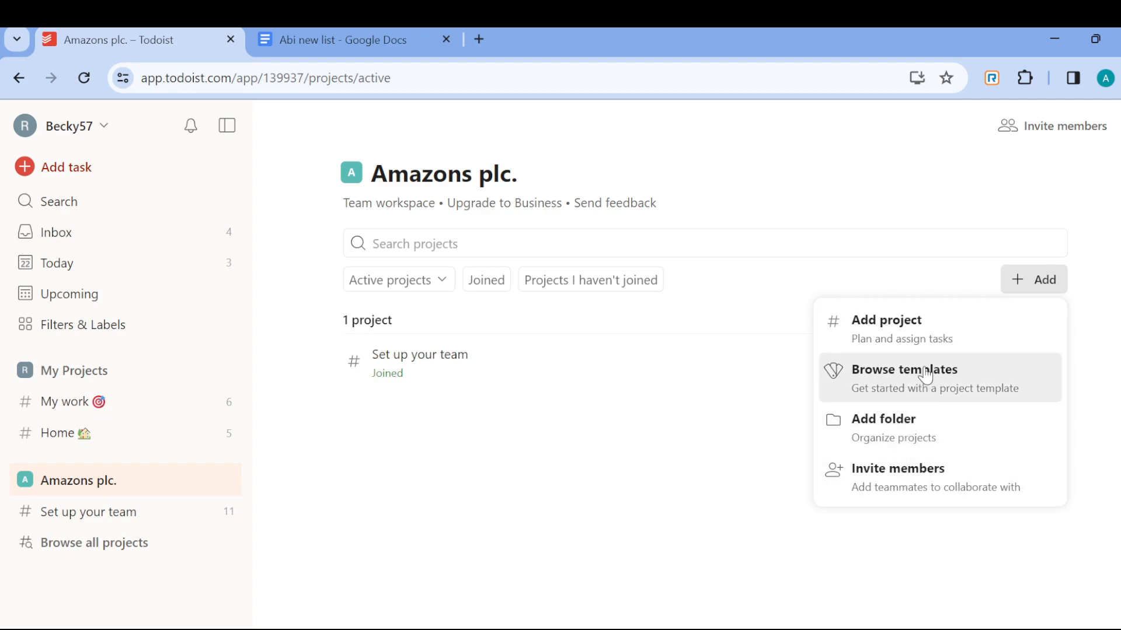
{"action": "left_click", "coordinate": [934, 342]}
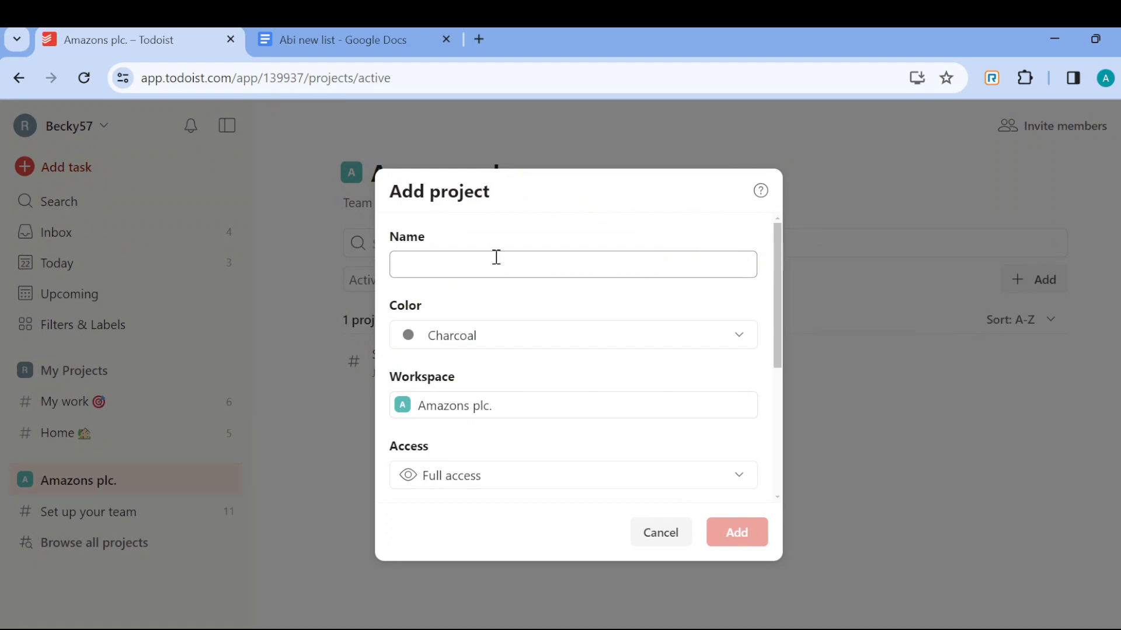
{"action": "type", "text": "V"}
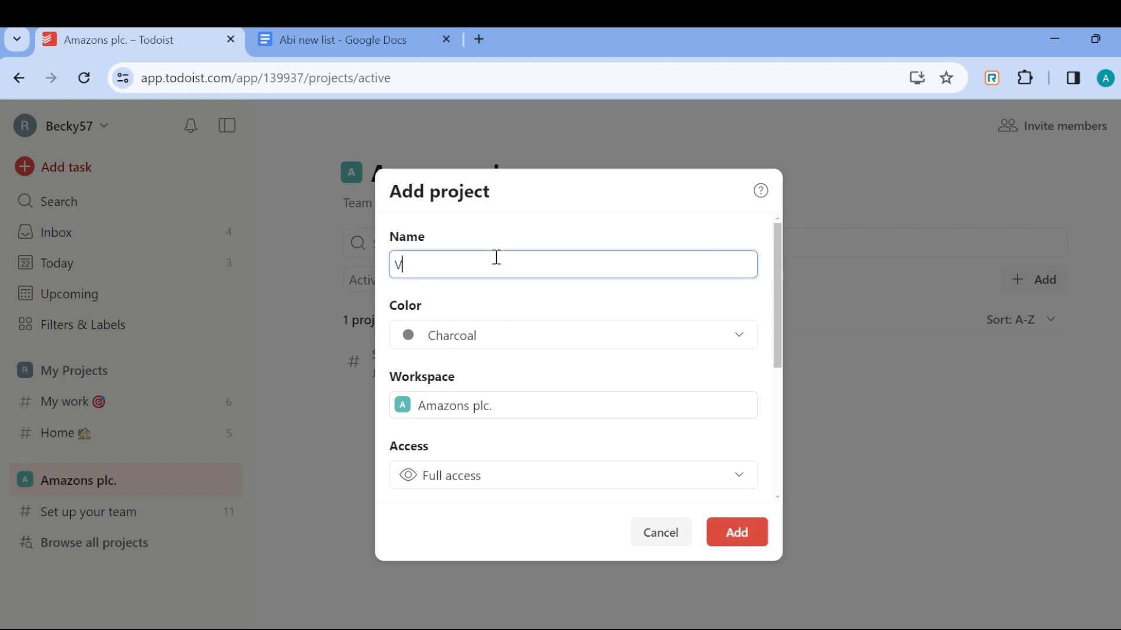
{"action": "type", "text": "ideo production"}
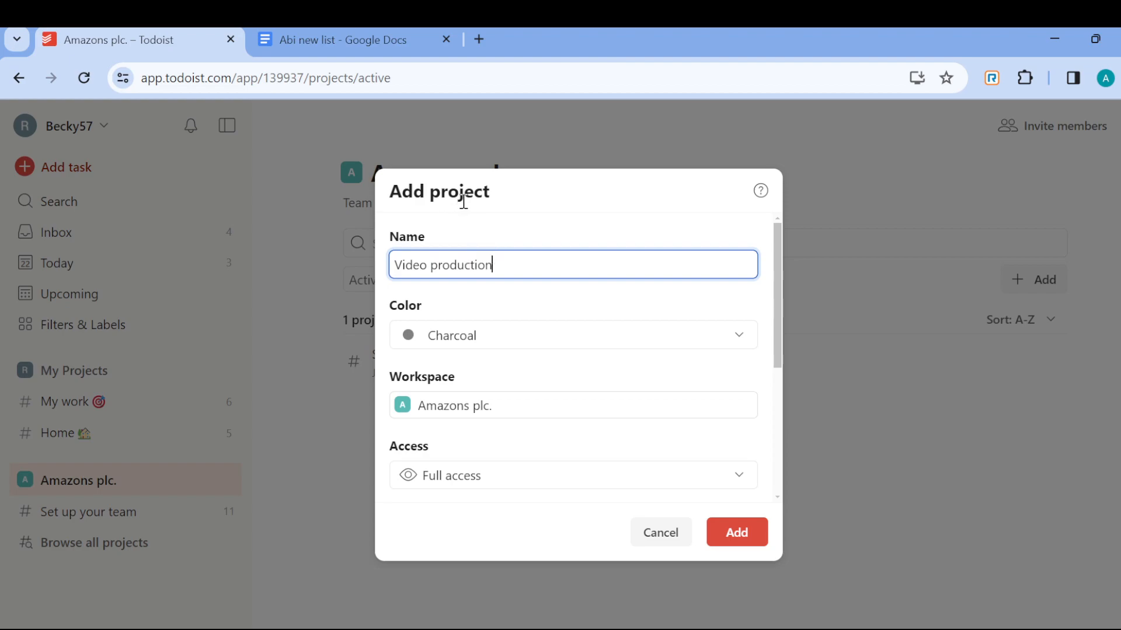
{"action": "scroll", "coordinate": [490, 357], "scroll_direction": "down", "scroll_amount": 5}
{"action": "scroll", "coordinate": [489, 358], "scroll_direction": "up", "scroll_amount": 3}
{"action": "scroll", "coordinate": [488, 357], "scroll_direction": "down", "scroll_amount": 3}
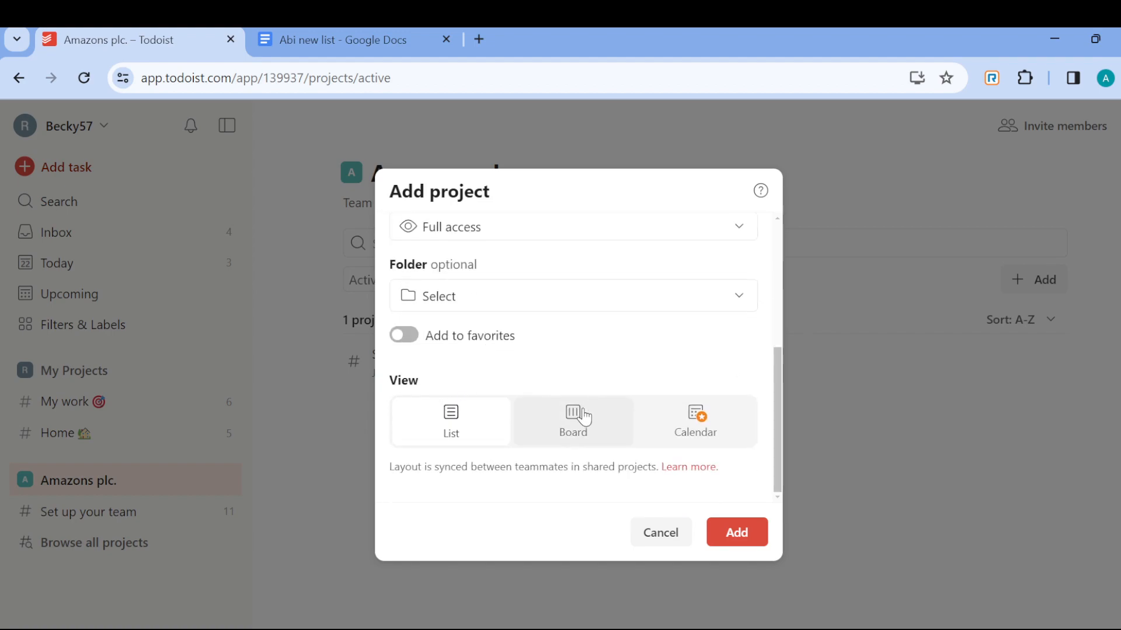
{"action": "scroll", "coordinate": [584, 417], "scroll_direction": "up", "scroll_amount": 3}
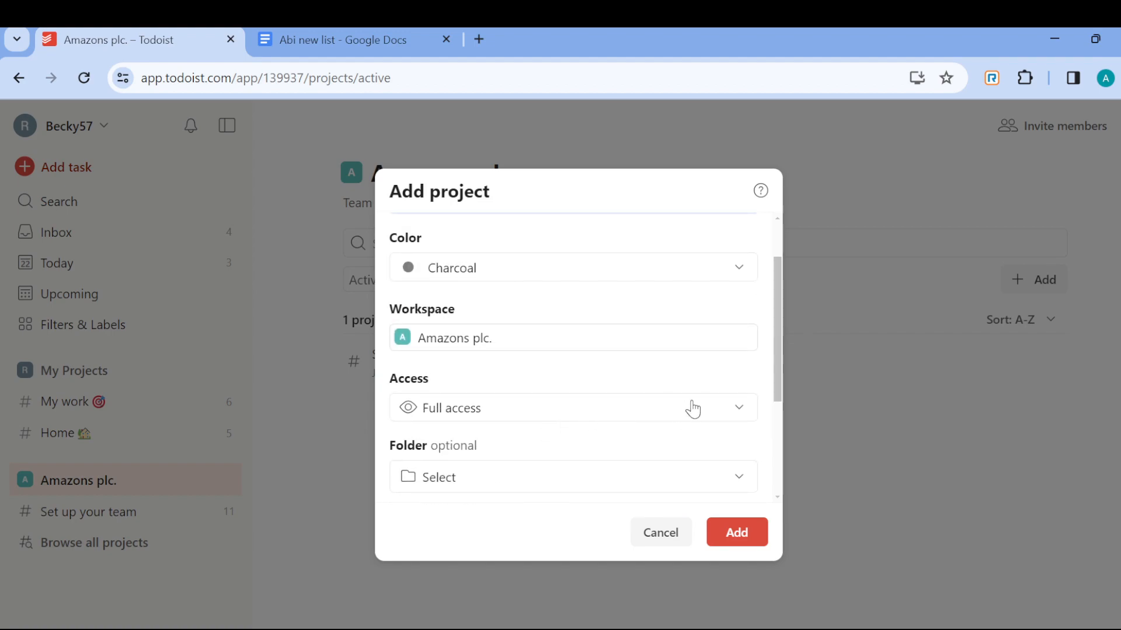
{"action": "left_click", "coordinate": [693, 409]}
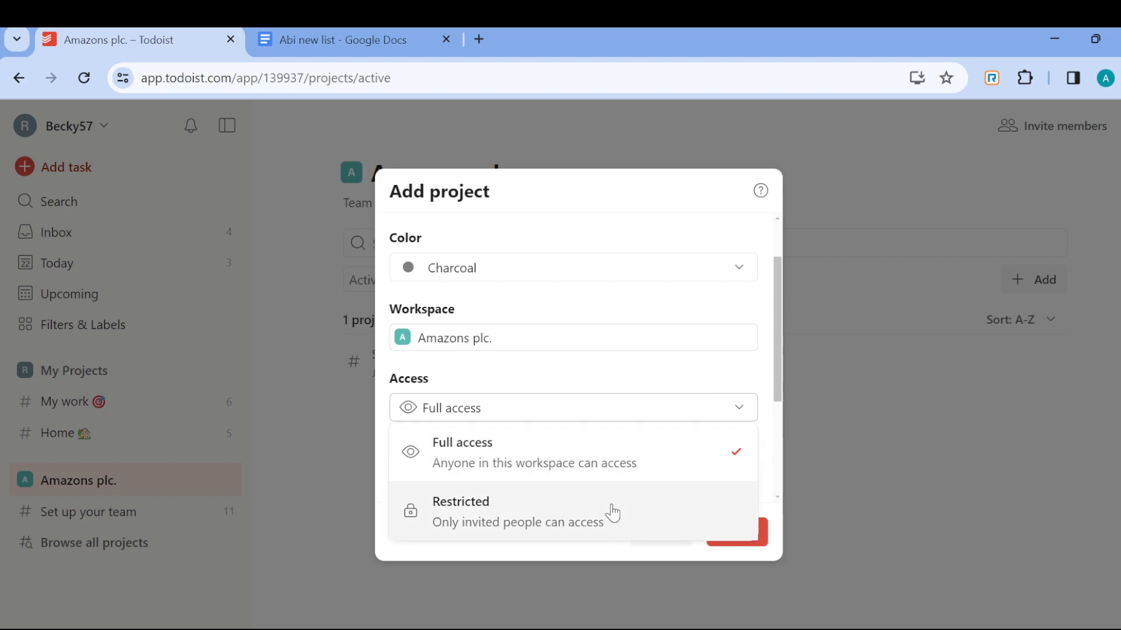
{"action": "left_click", "coordinate": [610, 464]}
{"action": "scroll", "coordinate": [694, 455], "scroll_direction": "down", "scroll_amount": 3}
{"action": "left_click", "coordinate": [726, 534]}
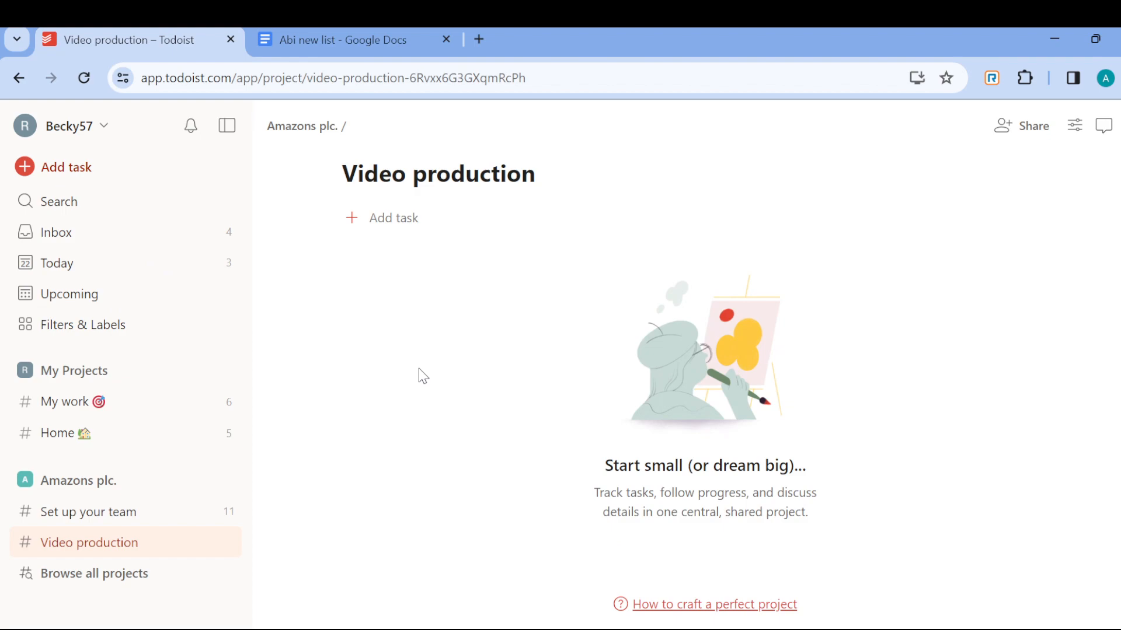
- Add a task called 'Location' to the Video production project
{"action": "left_click", "coordinate": [388, 218]}
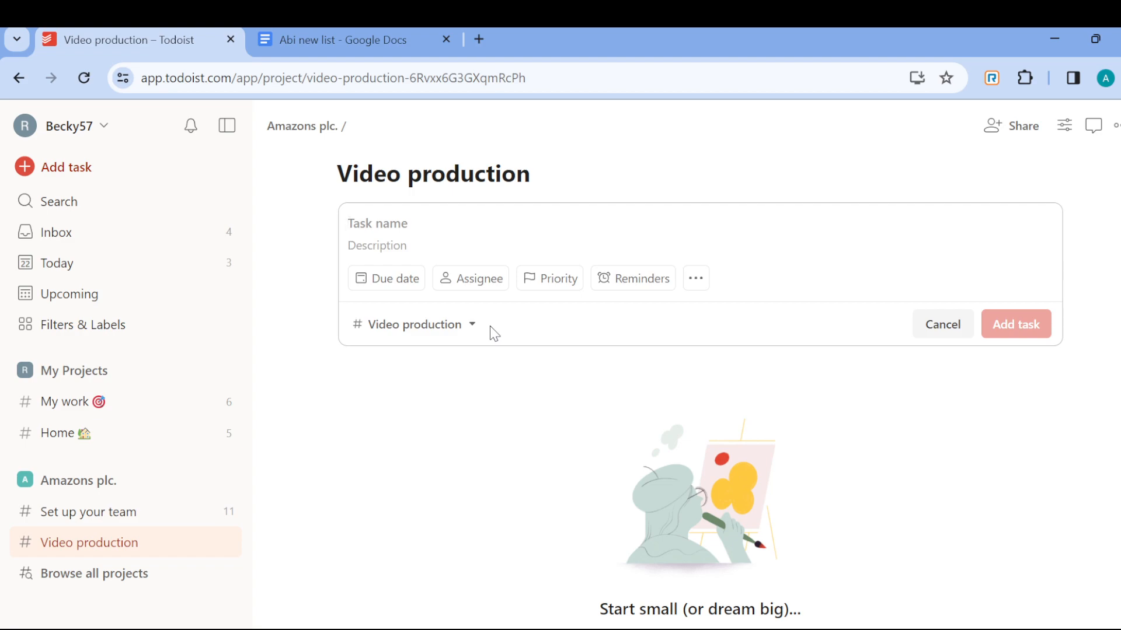
{"action": "type", "text": "Location"}
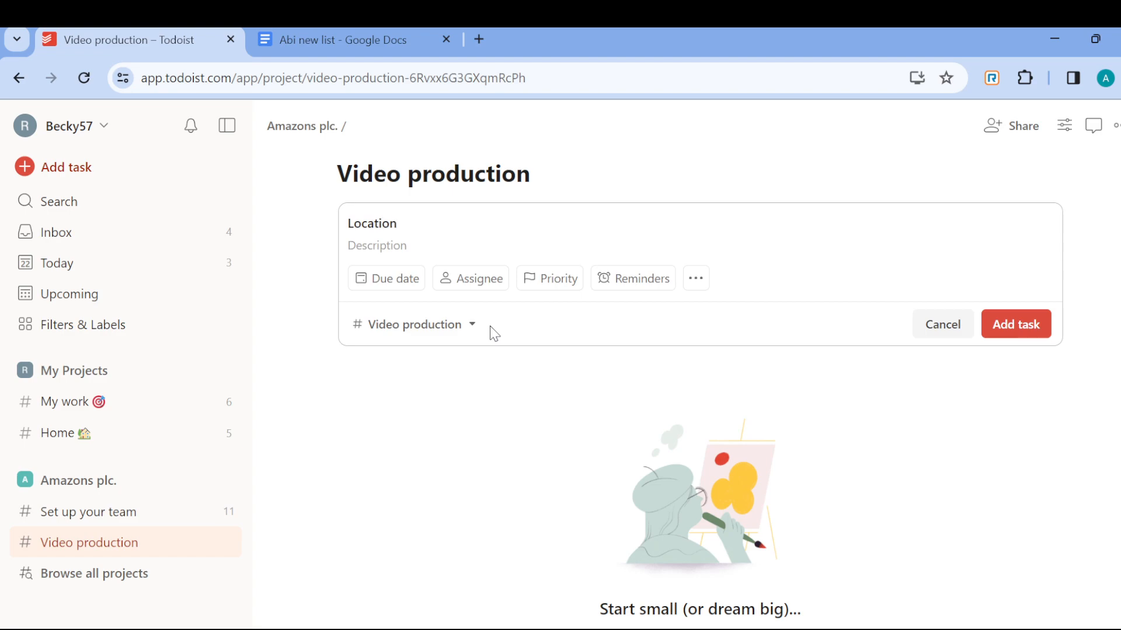
{"action": "key", "text": "Return"}
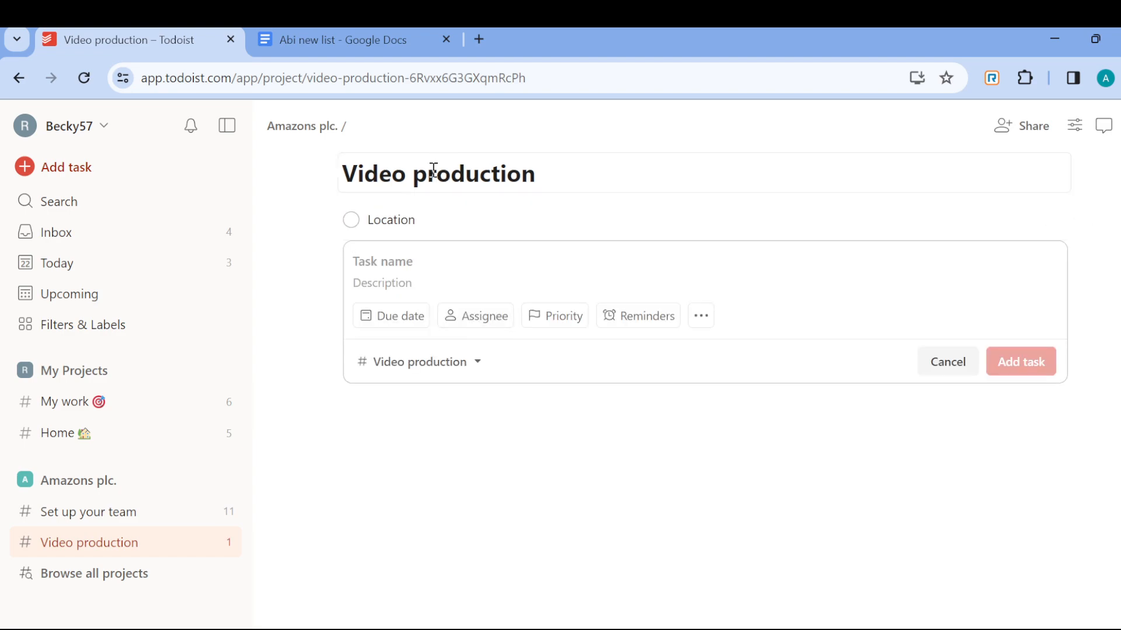
- Give the Location task the description 'a comfy location.' and open the project's invite panel
{"action": "left_click", "coordinate": [416, 218]}
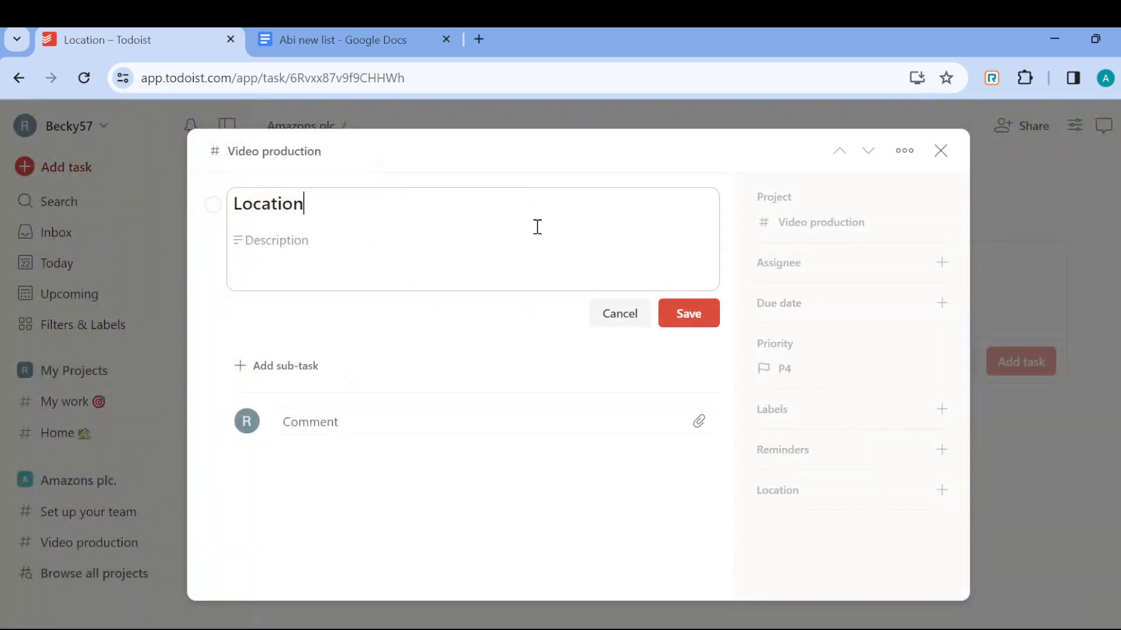
{"action": "left_click", "coordinate": [306, 244]}
{"action": "type", "text": "a comfy location."}
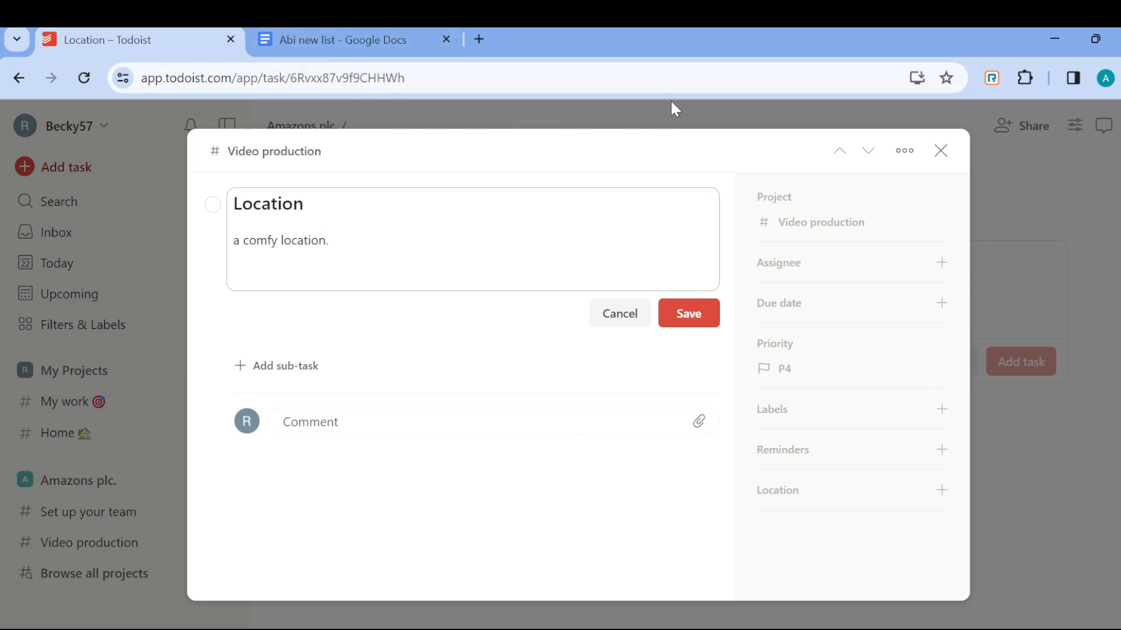
{"action": "left_click", "coordinate": [693, 313]}
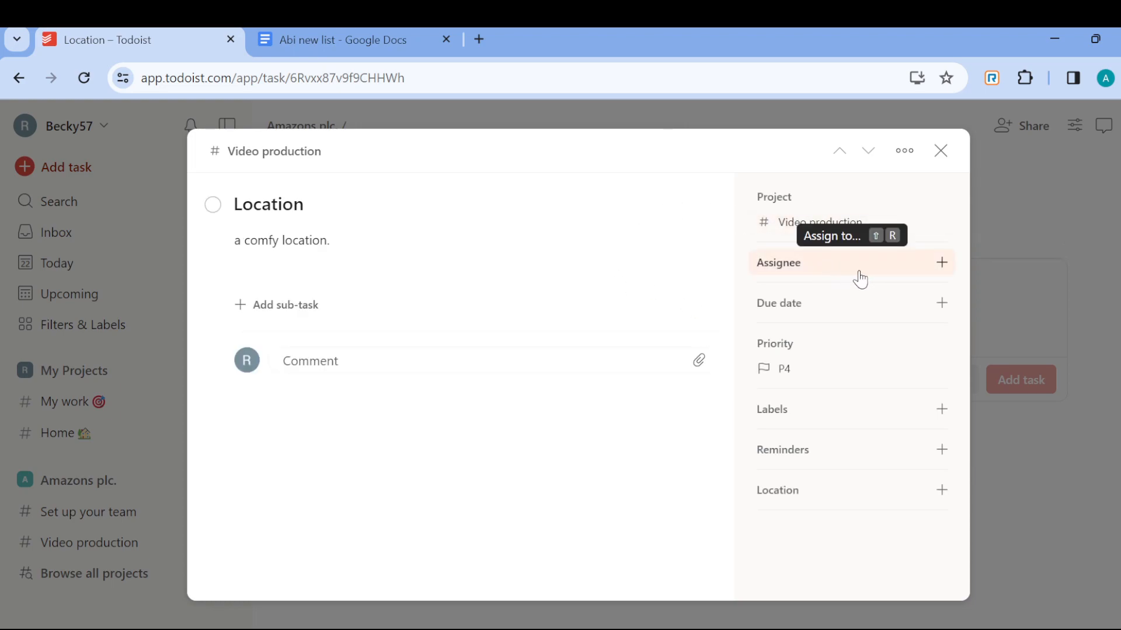
{"action": "left_click", "coordinate": [938, 267]}
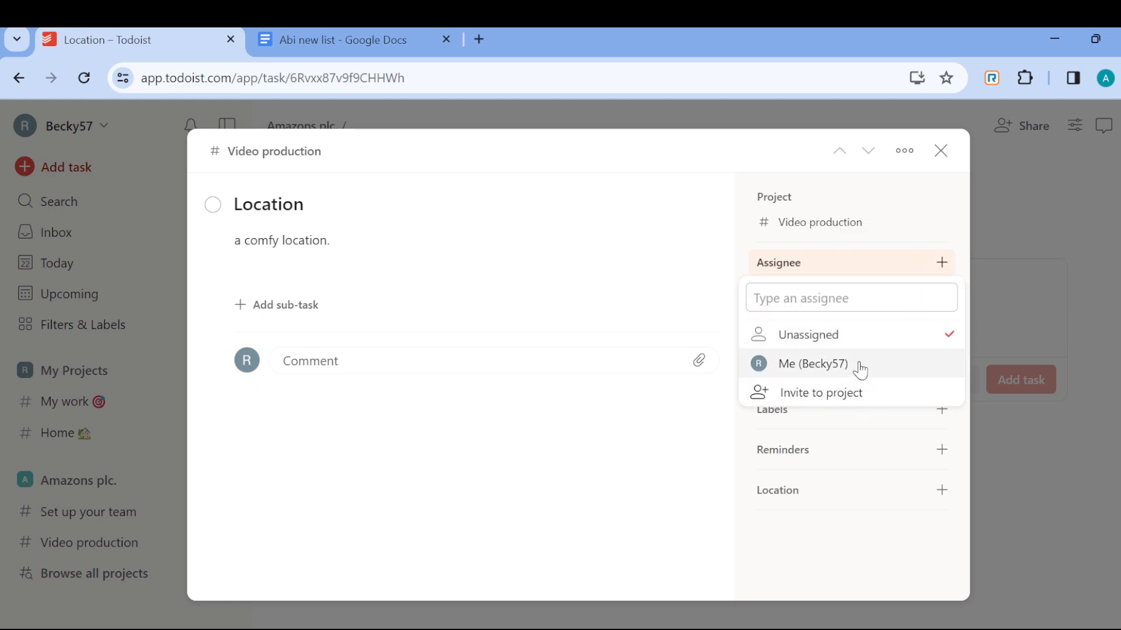
{"action": "left_click", "coordinate": [854, 392]}
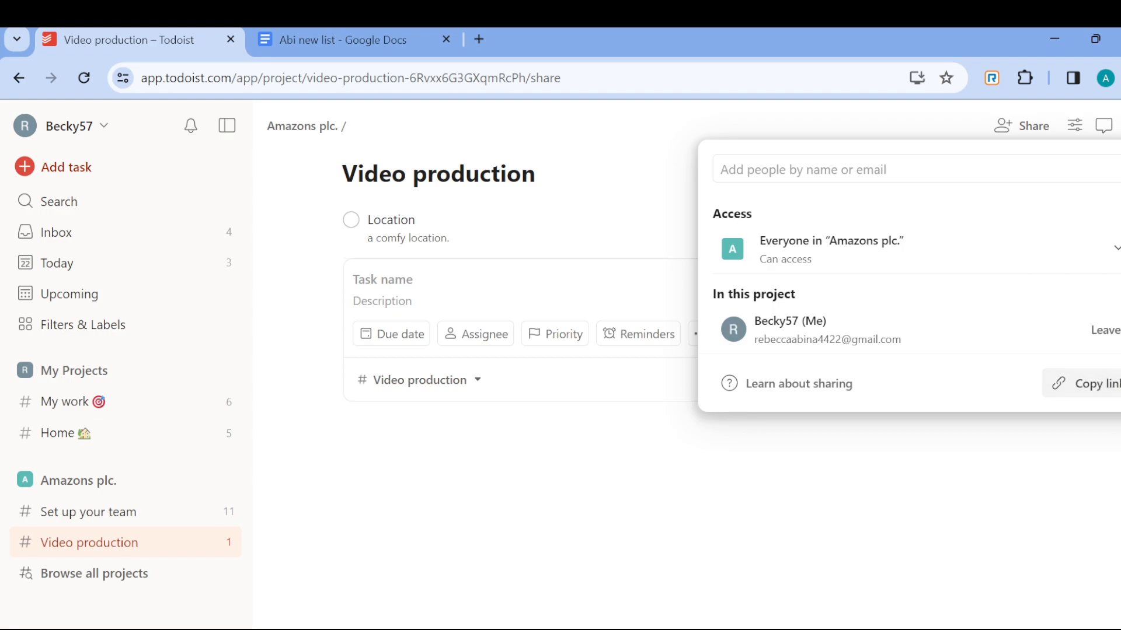
- Invite a person by e-mail to Video production, keeping the Admin role
{"action": "left_click", "coordinate": [920, 174]}
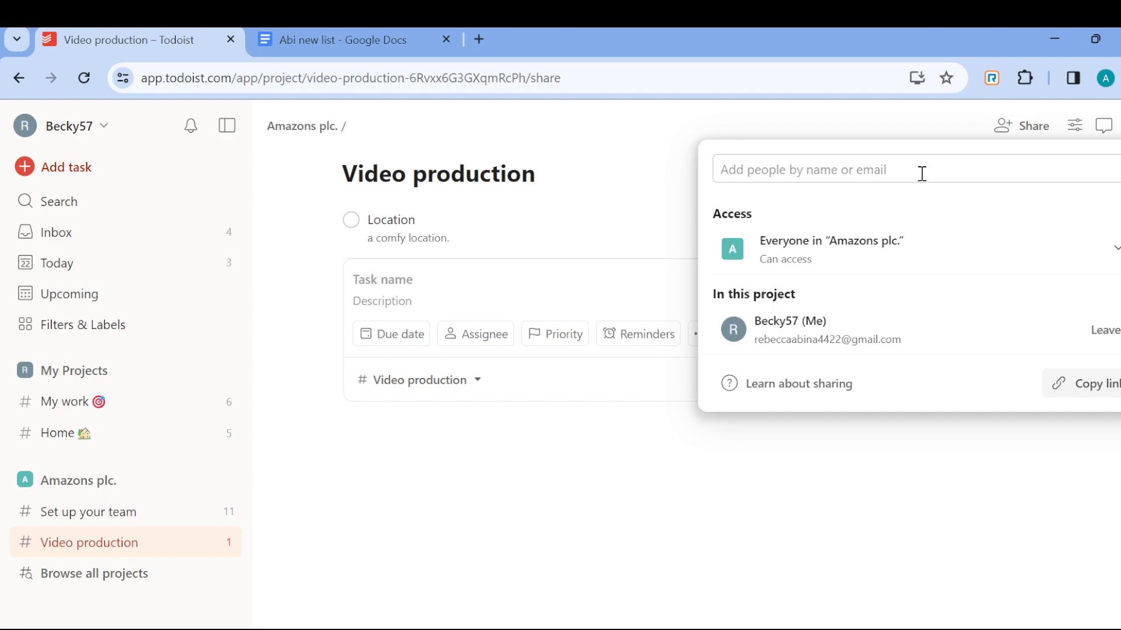
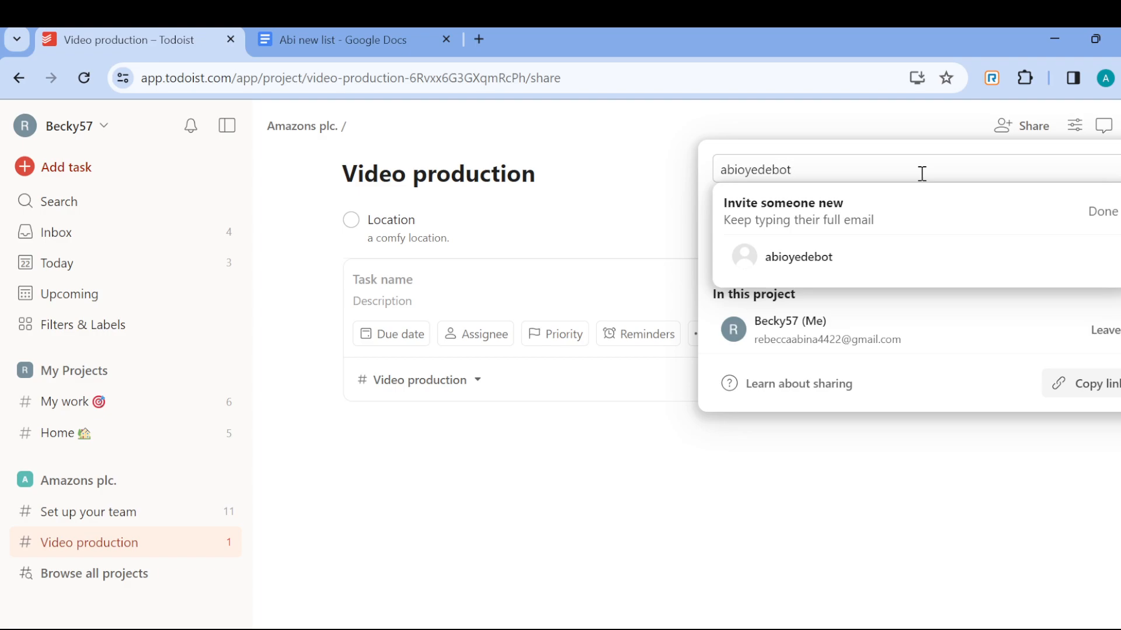
{"action": "key", "text": "Return"}
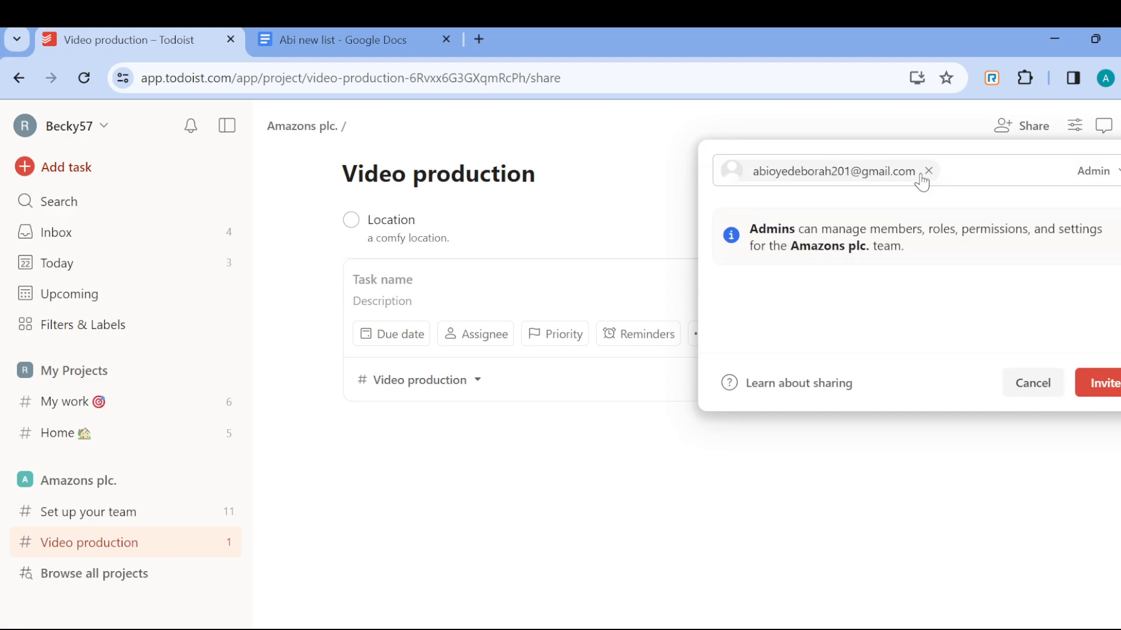
{"action": "left_click", "coordinate": [1115, 384]}
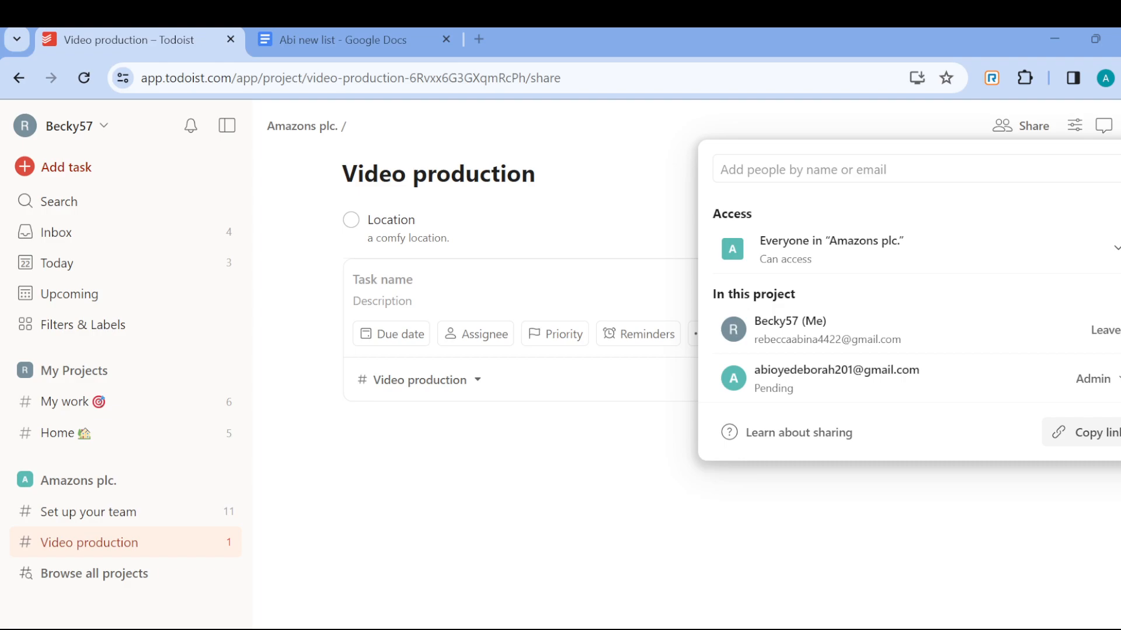
- Dismiss the sharing panel to return to the Video production project page
{"action": "key", "text": "Escape"}
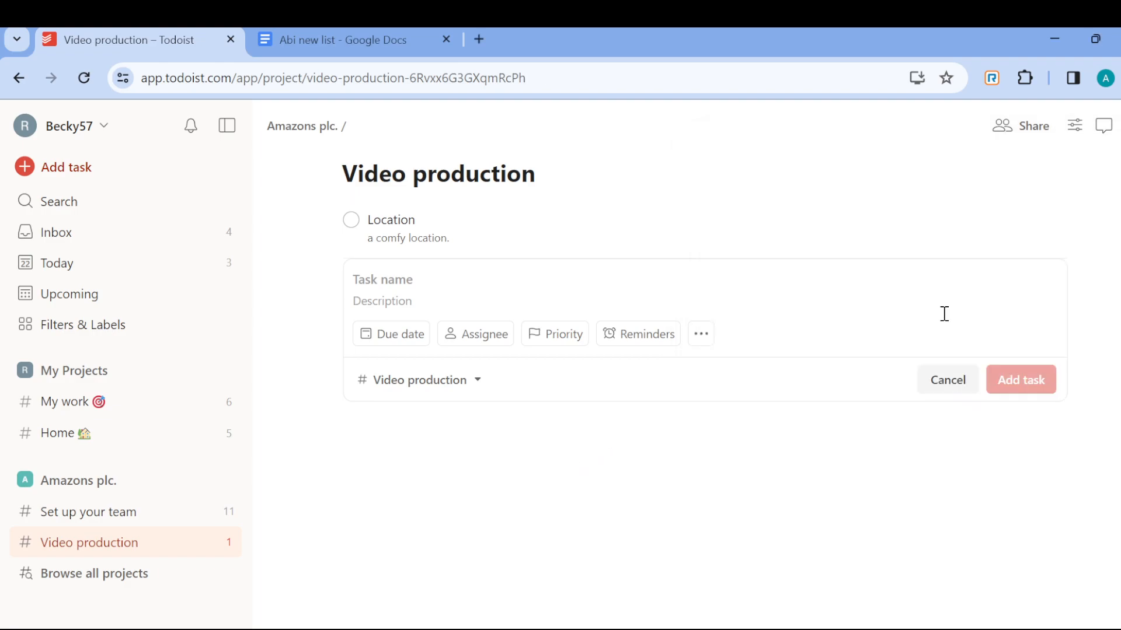